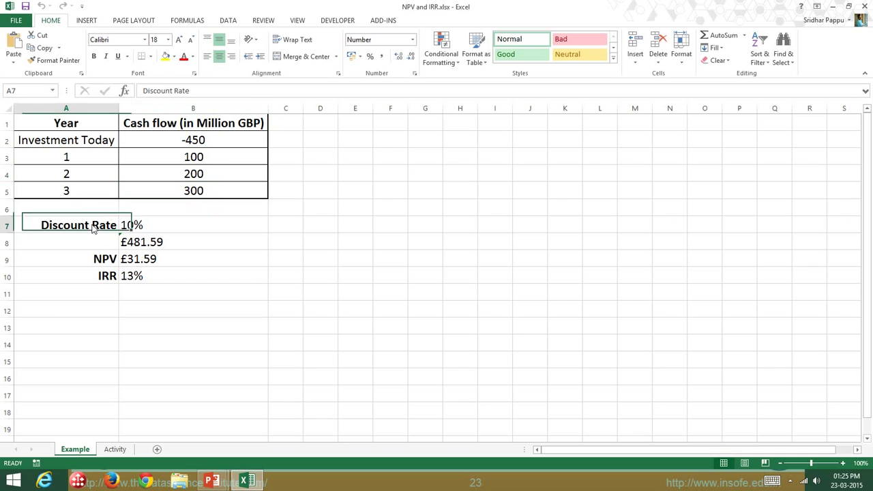
Enter the formula =NPV(B7,B3:B5) in cell B8, using the discount rate and the cash flows of years 1 to 3
{"action": "left_click", "coordinate": [166, 232]}
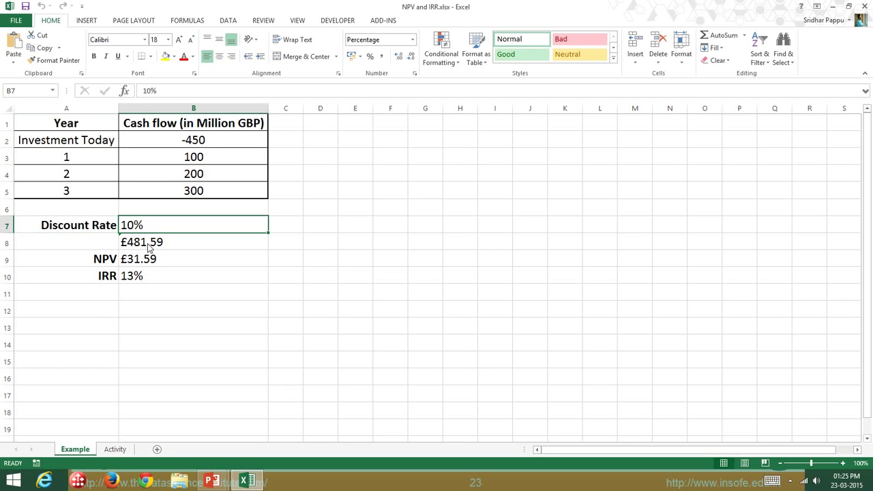
{"action": "left_click", "coordinate": [149, 247]}
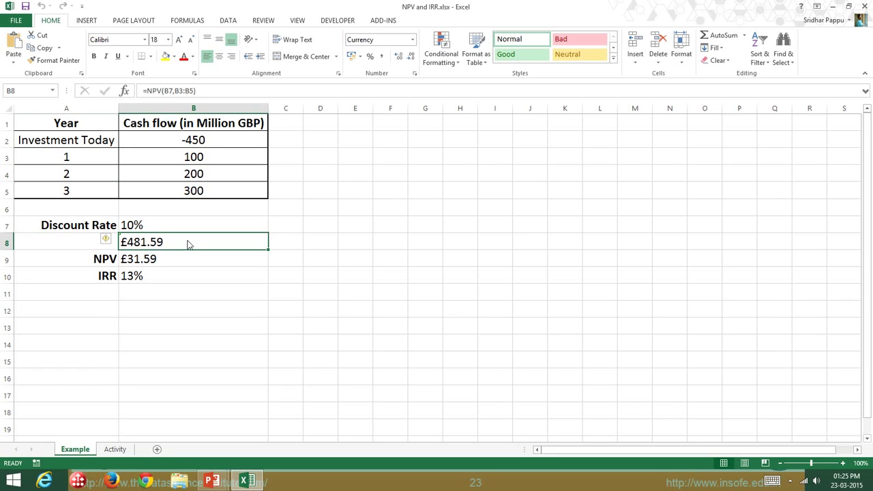
{"action": "type", "text": "="}
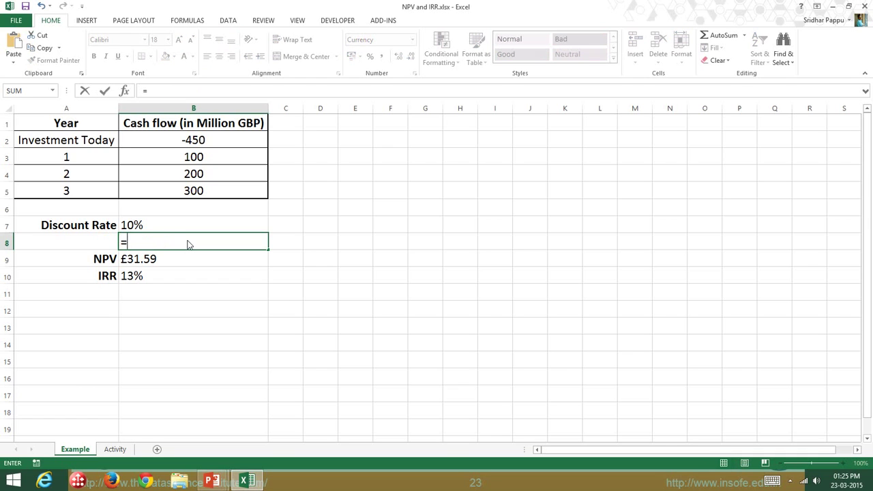
{"action": "type", "text": "npv"}
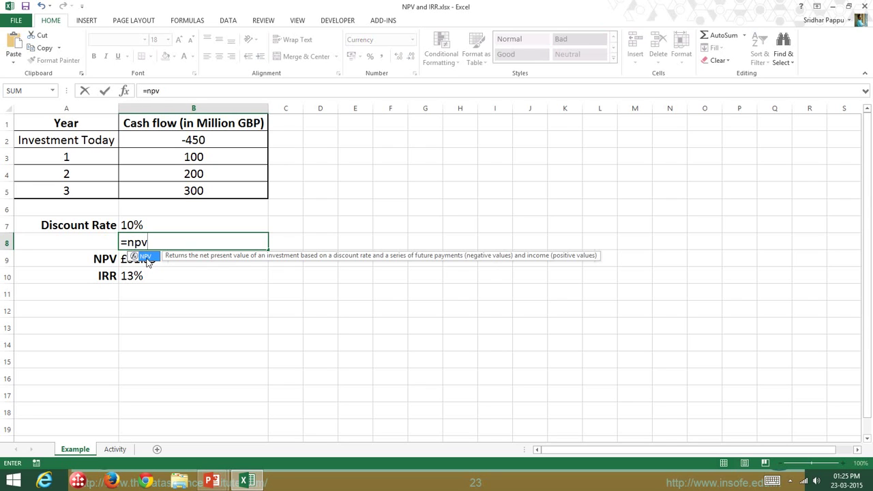
{"action": "type", "text": "("}
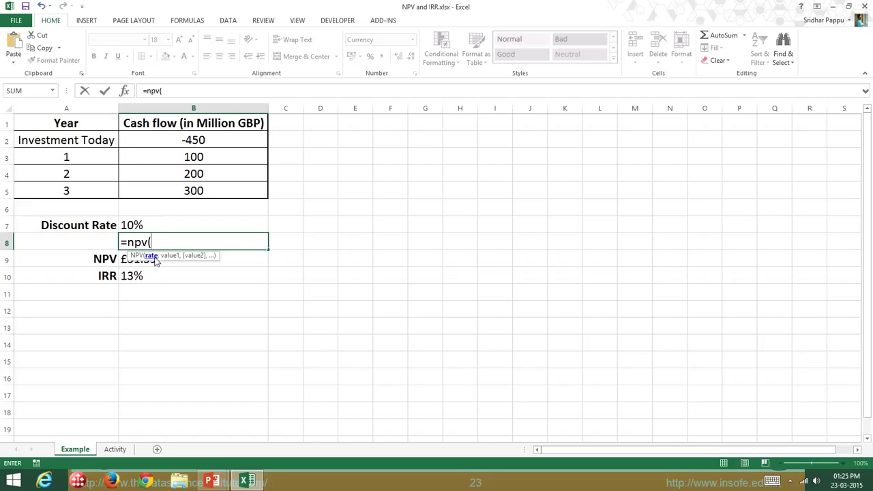
{"action": "left_click", "coordinate": [138, 230]}
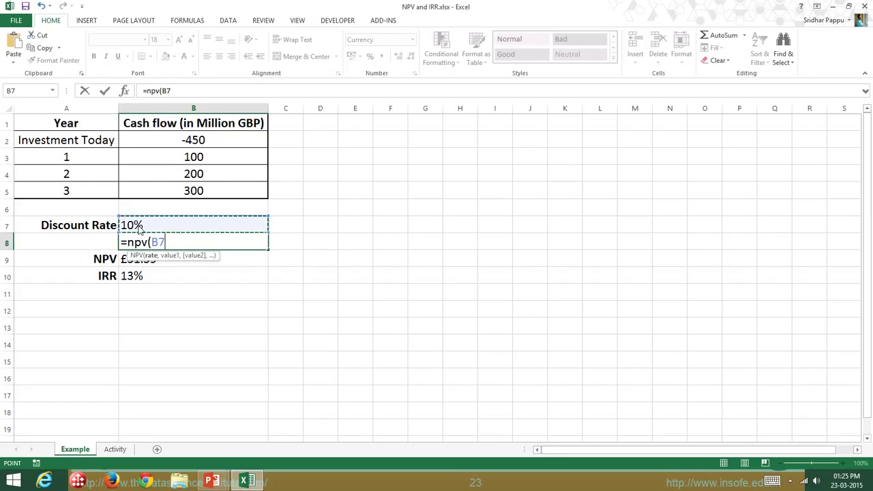
{"action": "type", "text": ","}
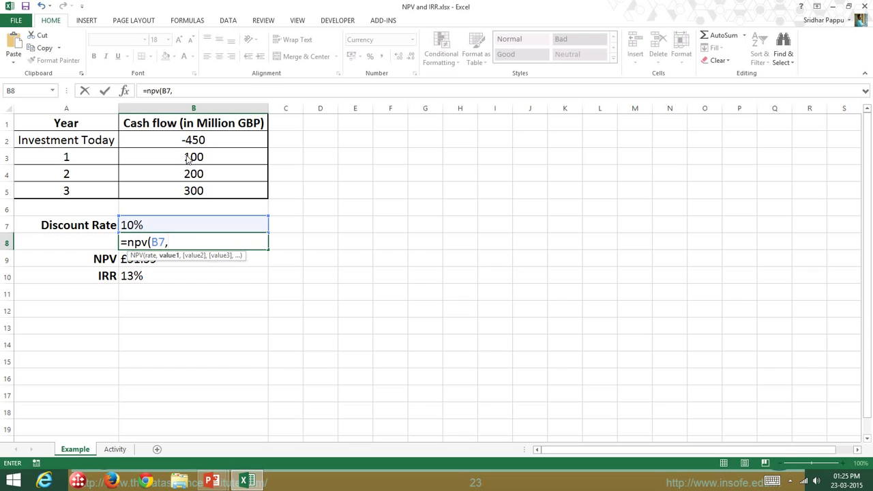
{"action": "left_click_drag", "start_coordinate": [188, 158], "coordinate": [189, 191]}
{"action": "type", "text": ")"}
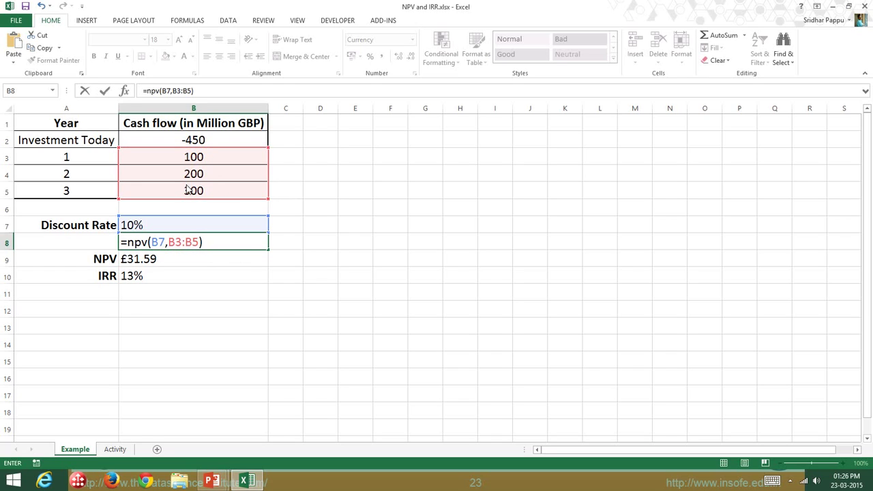
{"action": "key", "text": "Return"}
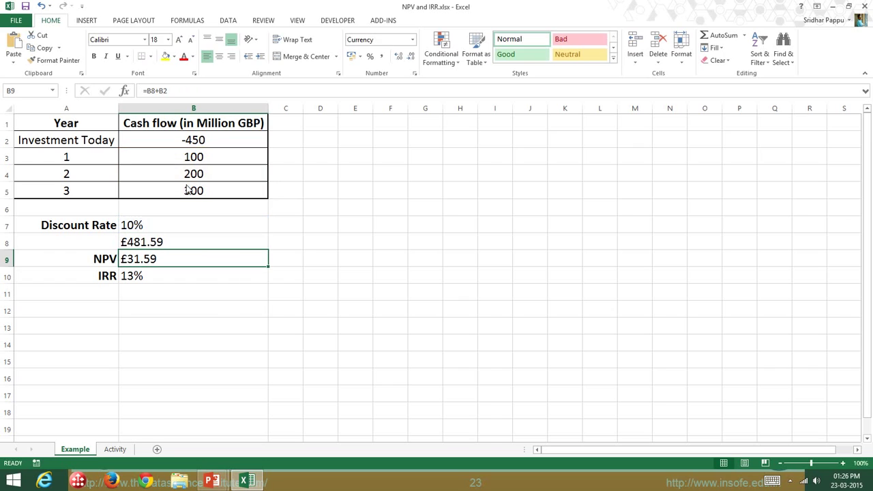
Examine the NPV formula in B8 and the initial investment in B2, which its range leaves out
{"action": "left_click", "coordinate": [146, 247]}
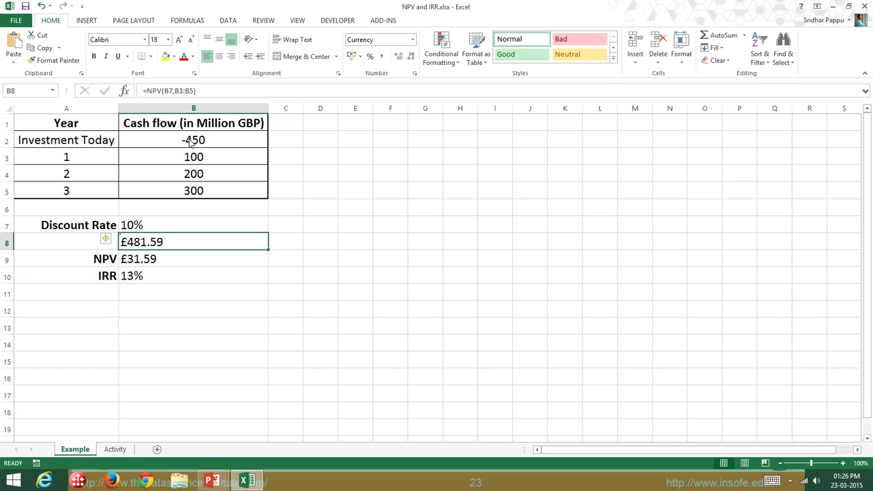
{"action": "key", "text": "Up"}
{"action": "key", "text": "Up"}
{"action": "key", "text": "Up"}
{"action": "key", "text": "Up"}
{"action": "key", "text": "Up"}
{"action": "key", "text": "Up"}
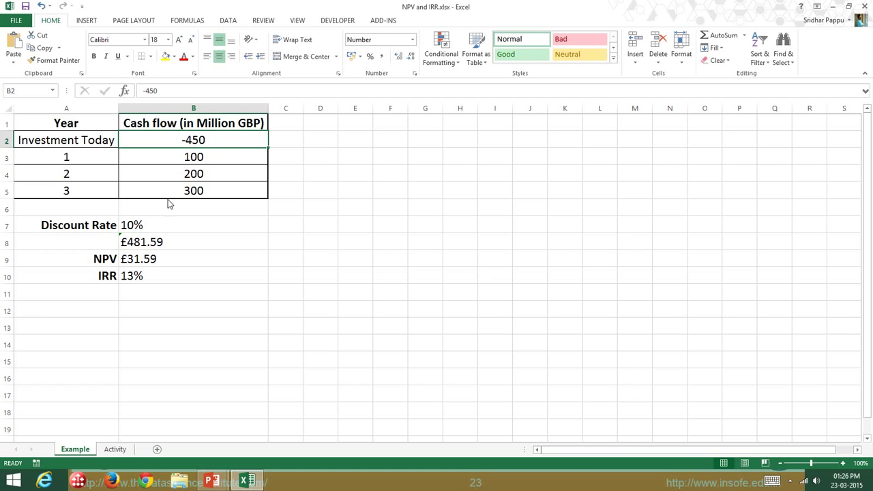
Change the cash-flow range of the NPV formula in B8 to B2:B5 so it includes the initial investment
{"action": "left_click", "coordinate": [147, 243]}
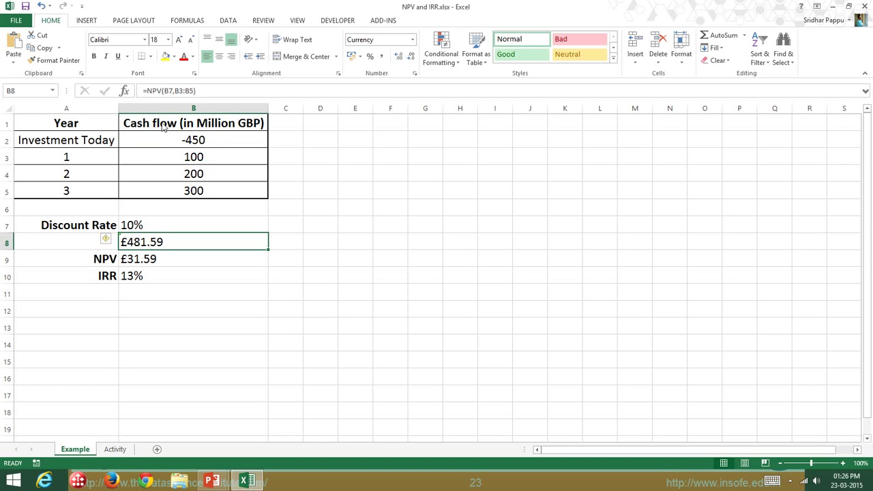
{"action": "left_click", "coordinate": [182, 91]}
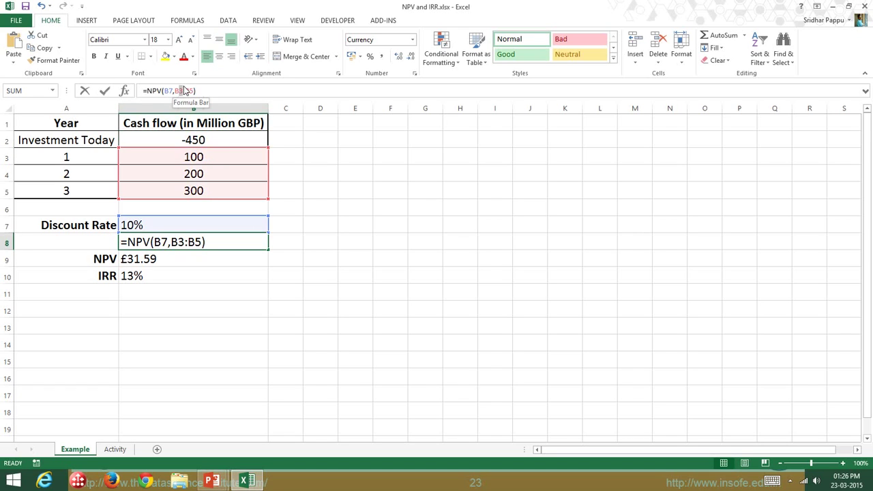
{"action": "type", "text": "B2"}
{"action": "left_click", "coordinate": [204, 94]}
{"action": "key", "text": "Return"}
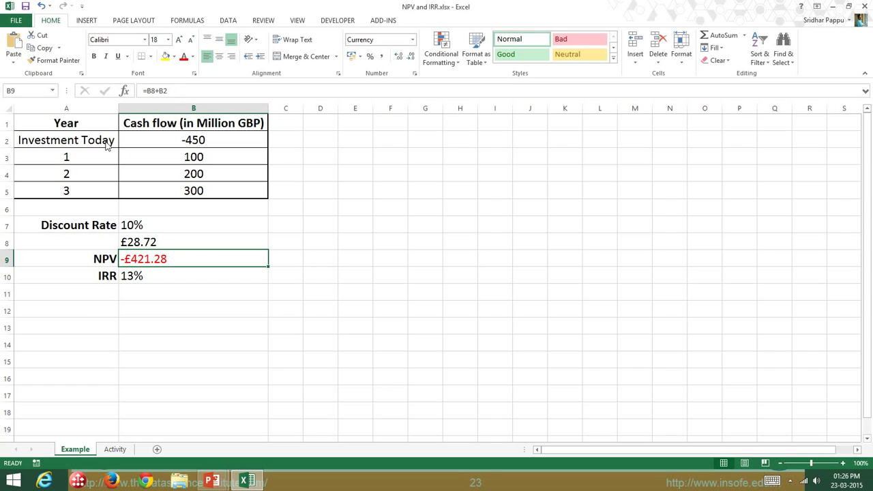
Restore the cash-flow range of the NPV formula in B8 to B3:B5
{"action": "left_click", "coordinate": [135, 240]}
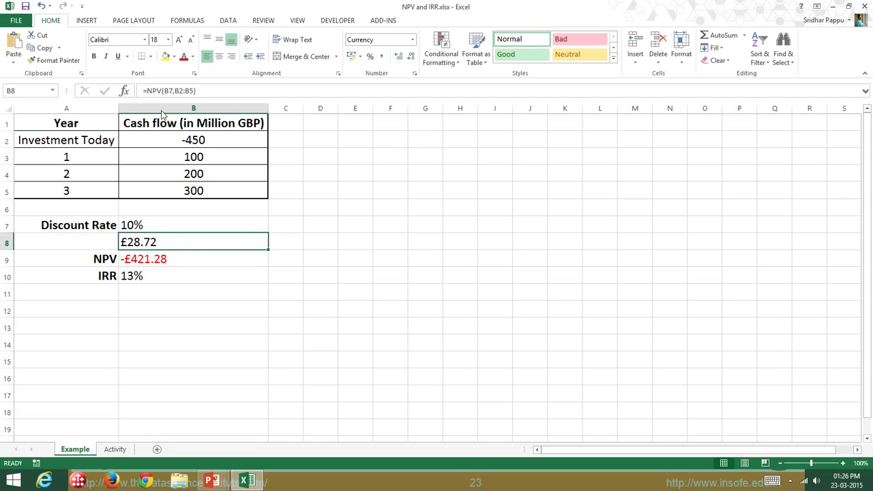
{"action": "left_click", "coordinate": [179, 91]}
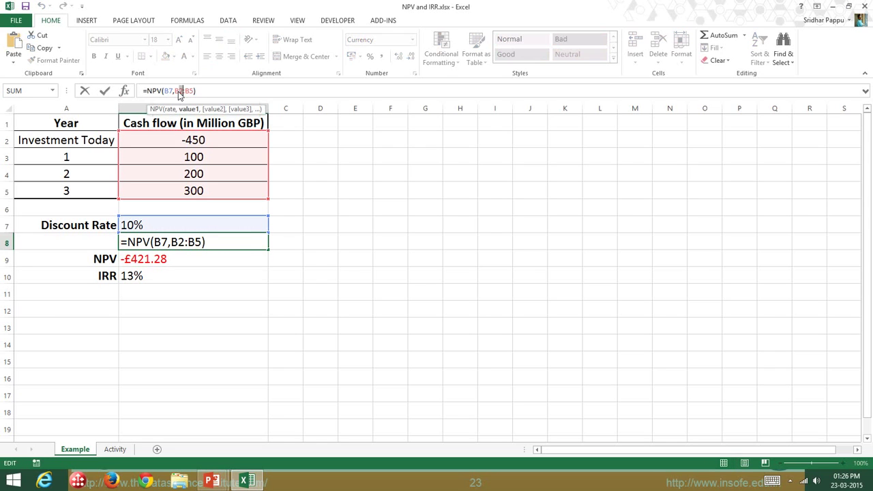
{"action": "type", "text": "3"}
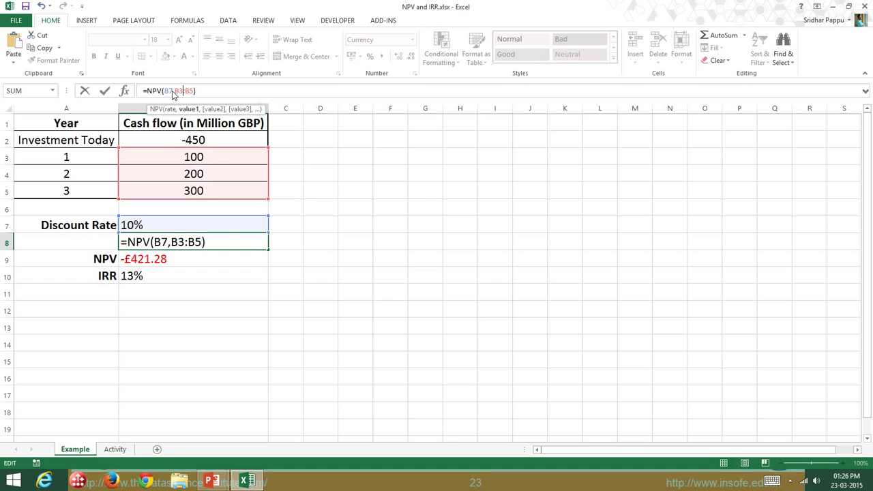
{"action": "key", "text": "Return"}
Examine how the NPV in B9 combines the discounted cash flows in B8 with the investment in B2
{"action": "left_click", "coordinate": [176, 142]}
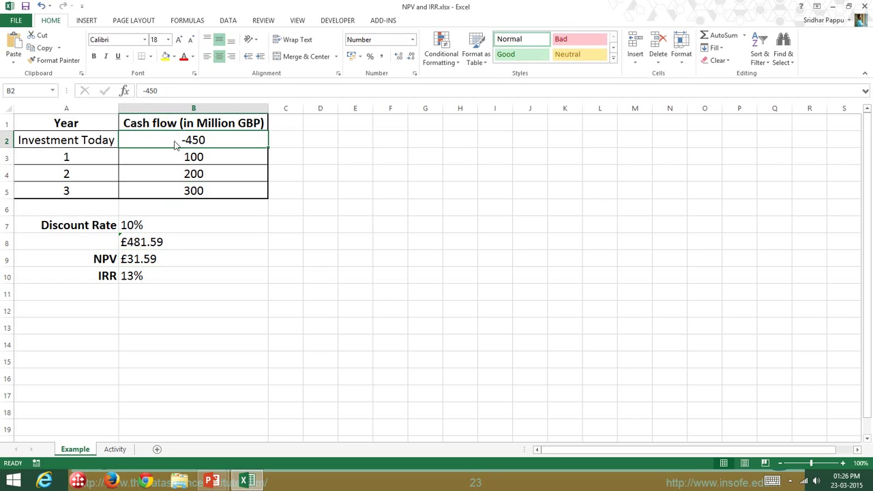
{"action": "left_click", "coordinate": [135, 245]}
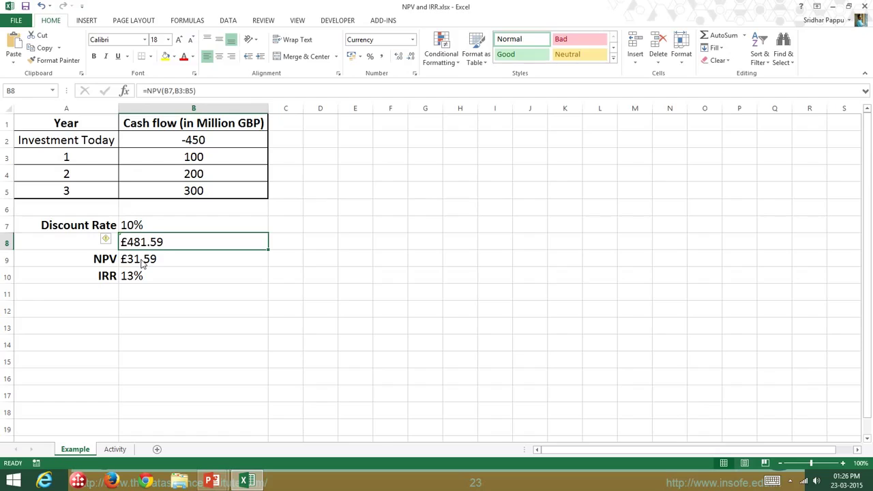
{"action": "left_click", "coordinate": [142, 264]}
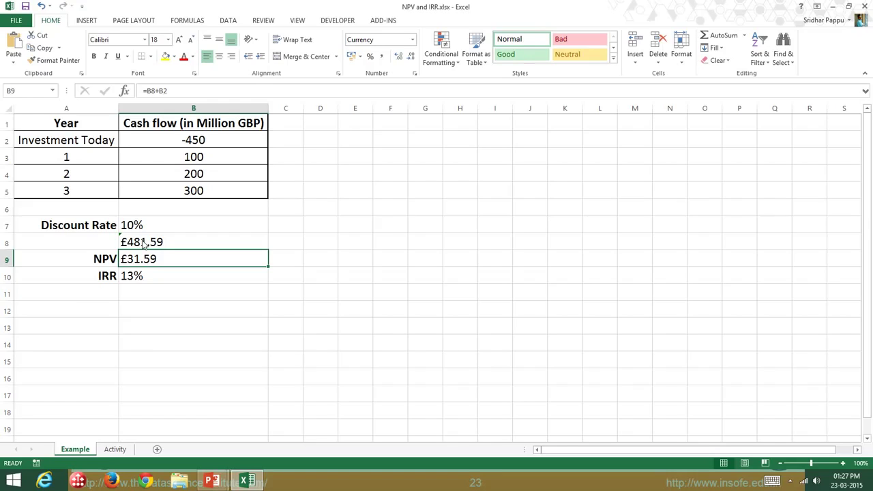
{"action": "left_click", "coordinate": [143, 247]}
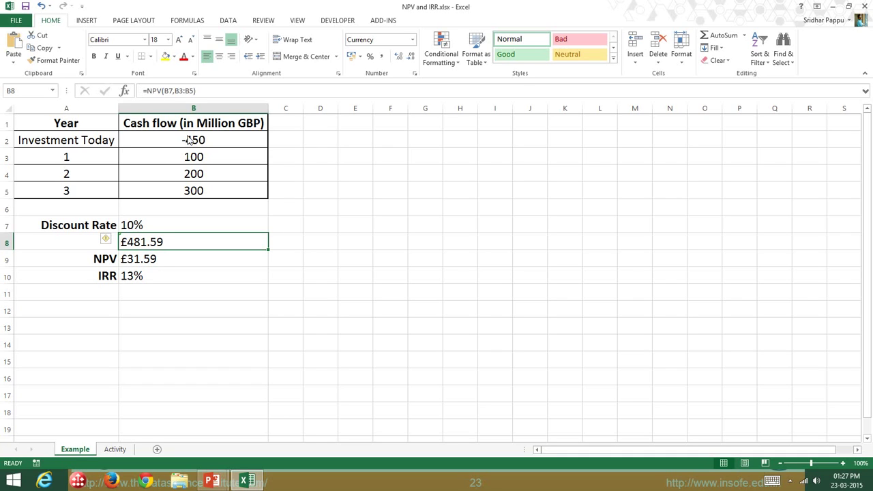
{"action": "left_click", "coordinate": [151, 264]}
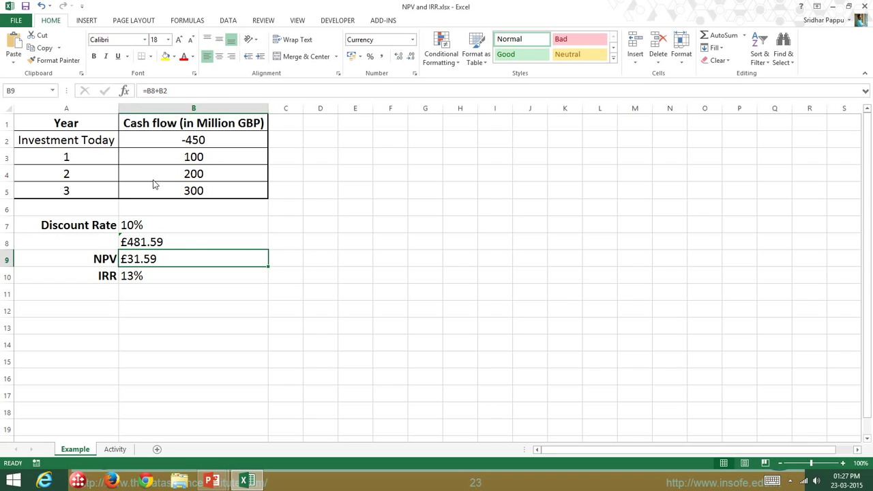
{"action": "left_click", "coordinate": [134, 248]}
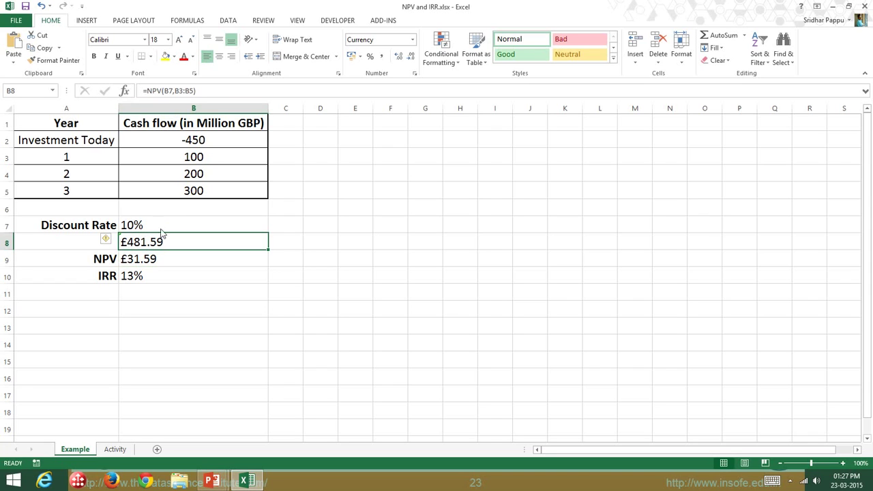
{"action": "left_click", "coordinate": [148, 263]}
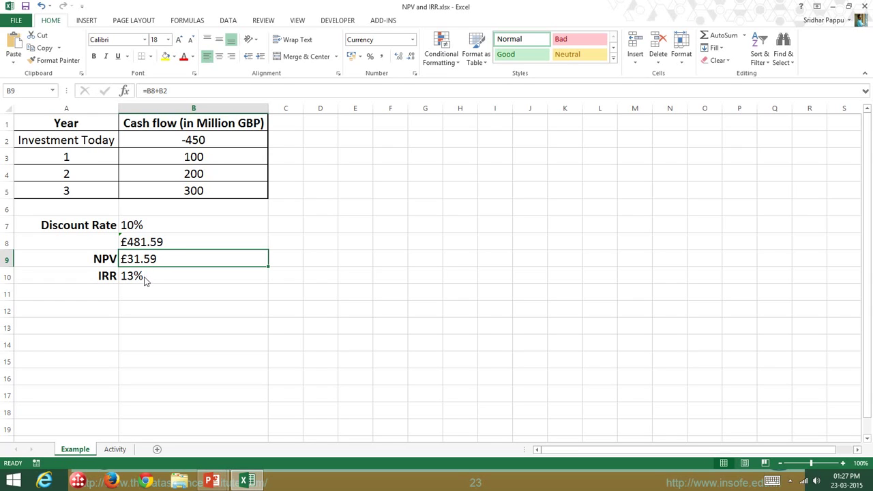
Set the discount rate in B7 to 13.25% to test its effect on the NPV
{"action": "left_click", "coordinate": [148, 226]}
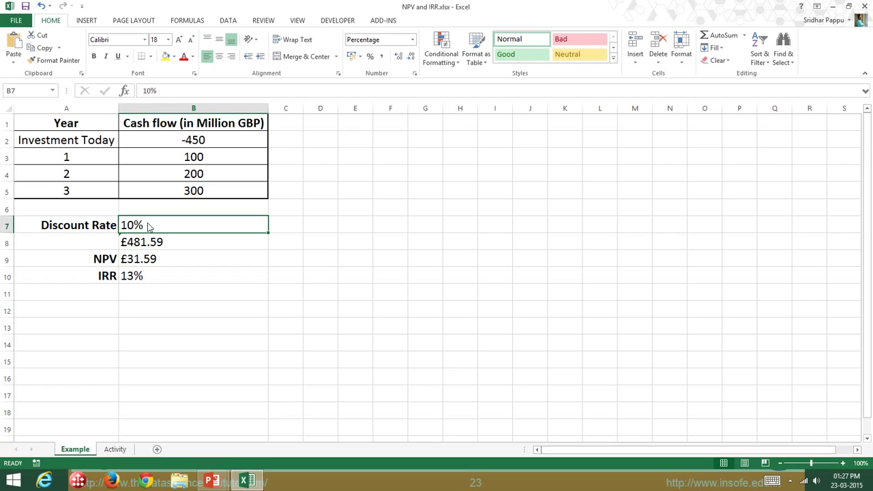
{"action": "type", "text": "1"}
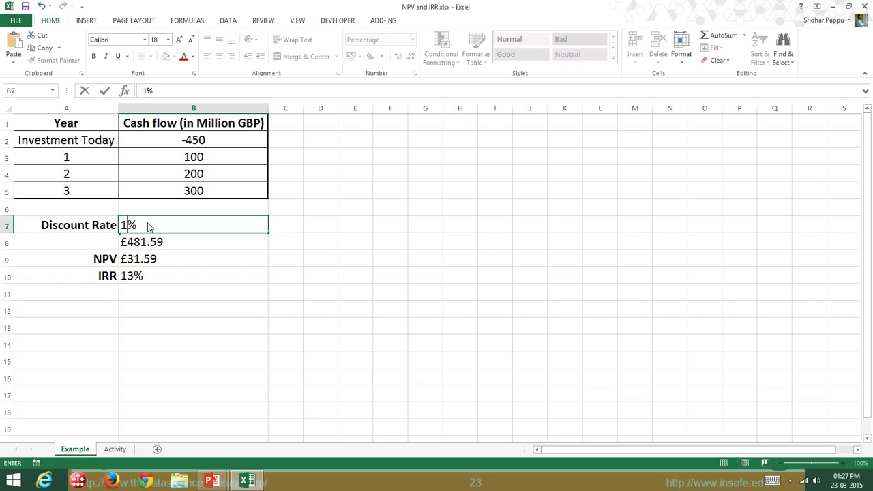
{"action": "type", "text": "3.25"}
{"action": "key", "text": "Return"}
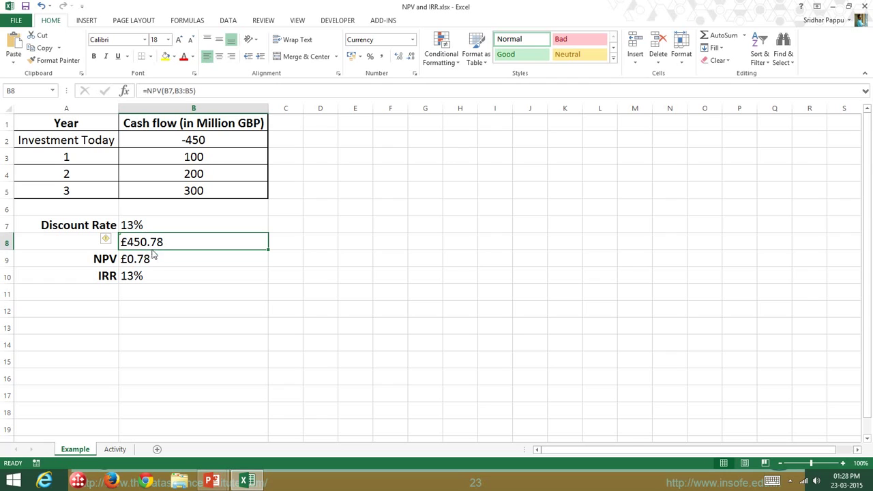
Set the discount rate in B7 back to 10%
{"action": "left_click", "coordinate": [144, 227]}
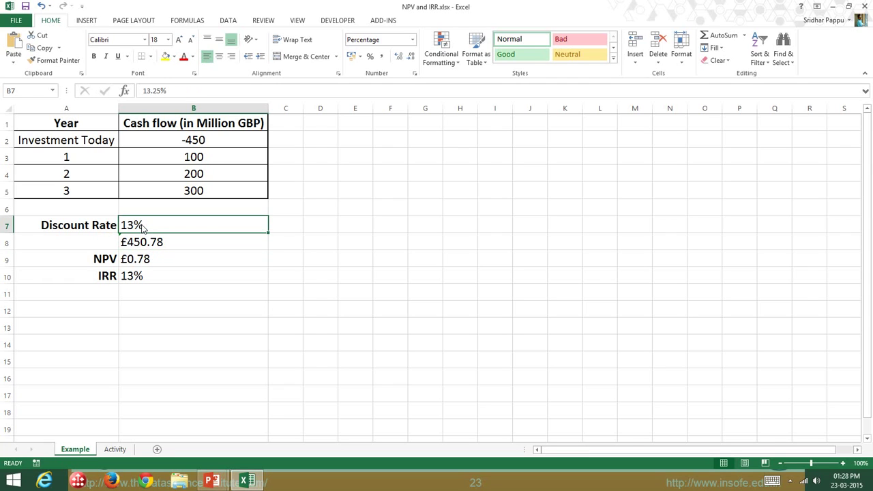
{"action": "type", "text": "10"}
{"action": "key", "text": "Return"}
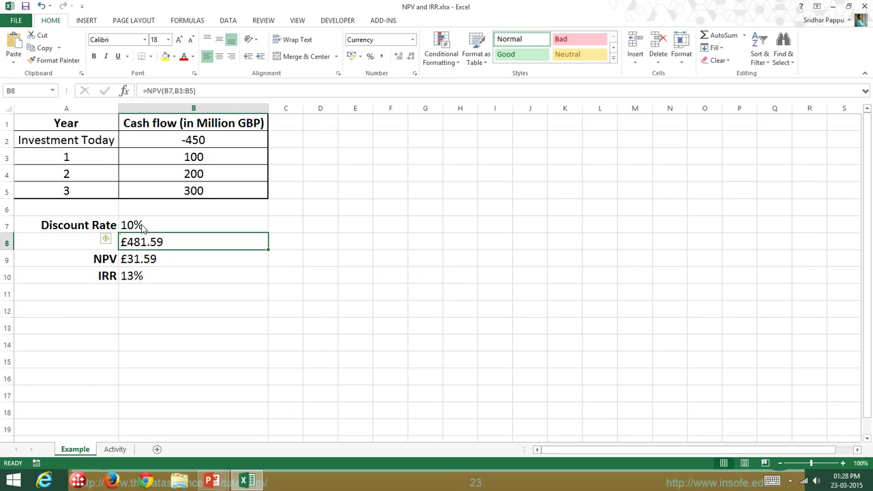
Enter the formula =IRR(B2:B5) in cell B10, covering the initial investment and all three yearly cash flows
{"action": "left_click", "coordinate": [143, 278]}
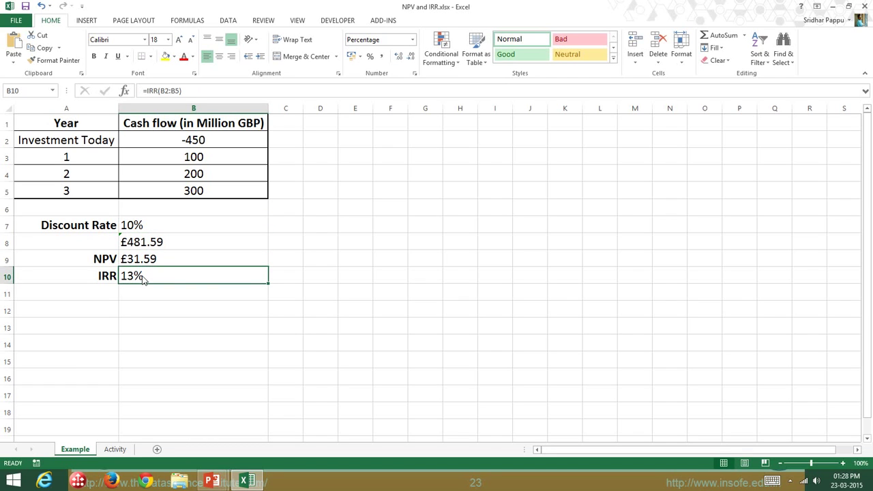
{"action": "type", "text": "="}
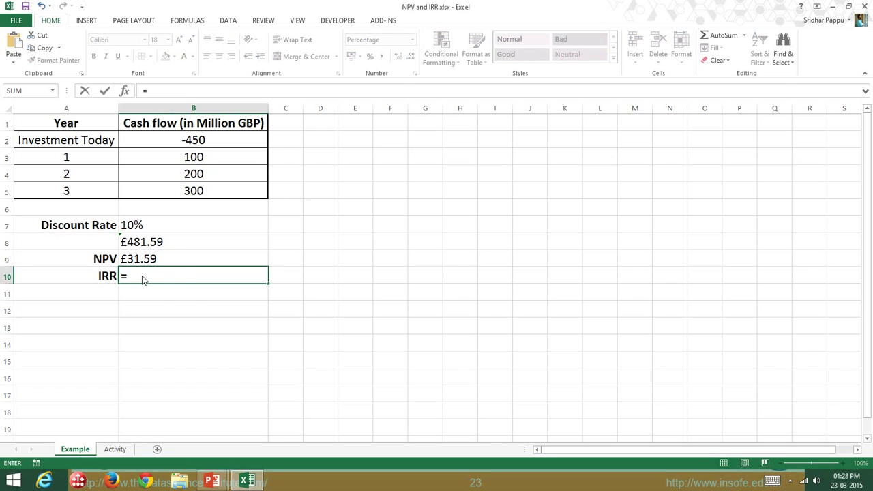
{"action": "type", "text": "ir"}
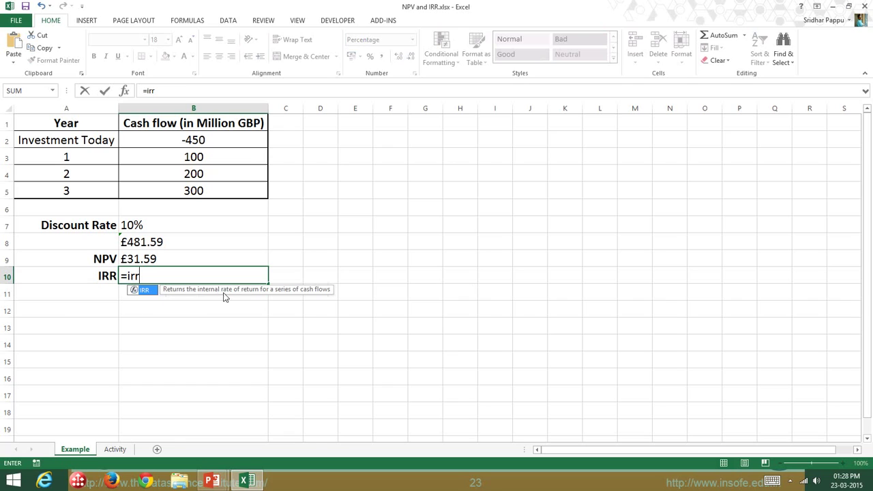
{"action": "type", "text": "r("}
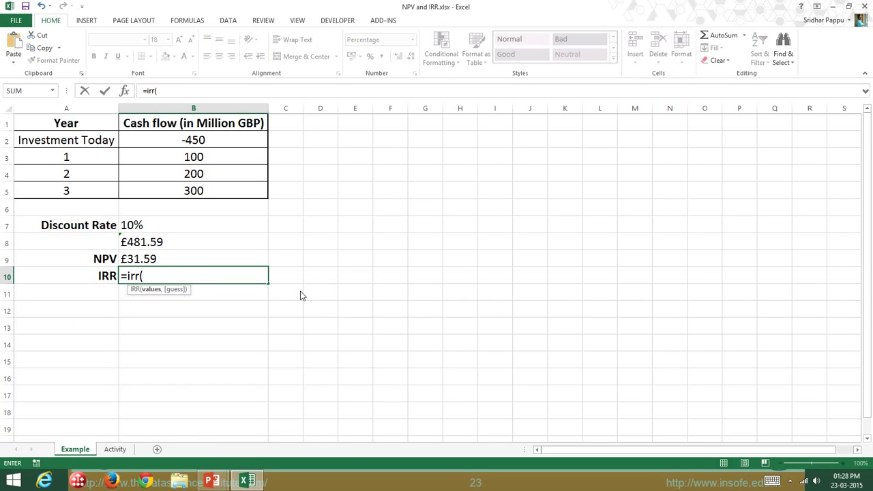
{"action": "left_click", "coordinate": [199, 144]}
{"action": "left_click_drag", "start_coordinate": [199, 148], "coordinate": [199, 192]}
{"action": "type", "text": ")"}
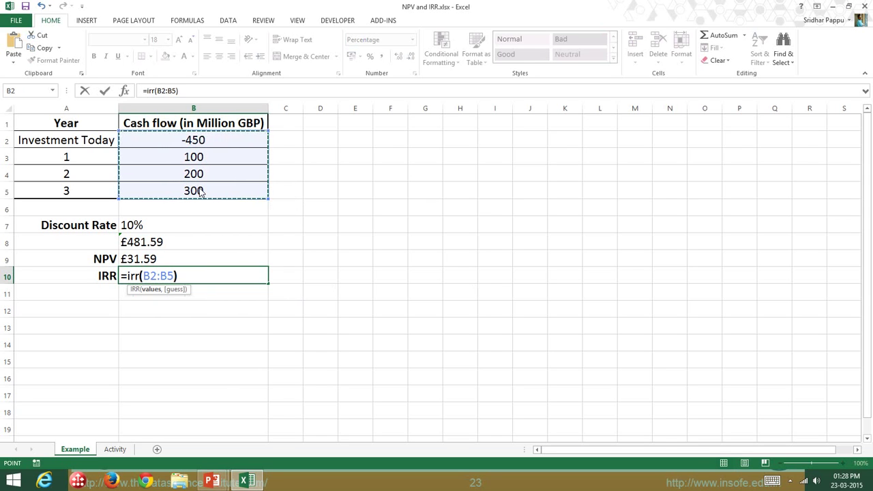
{"action": "key", "text": "Return"}
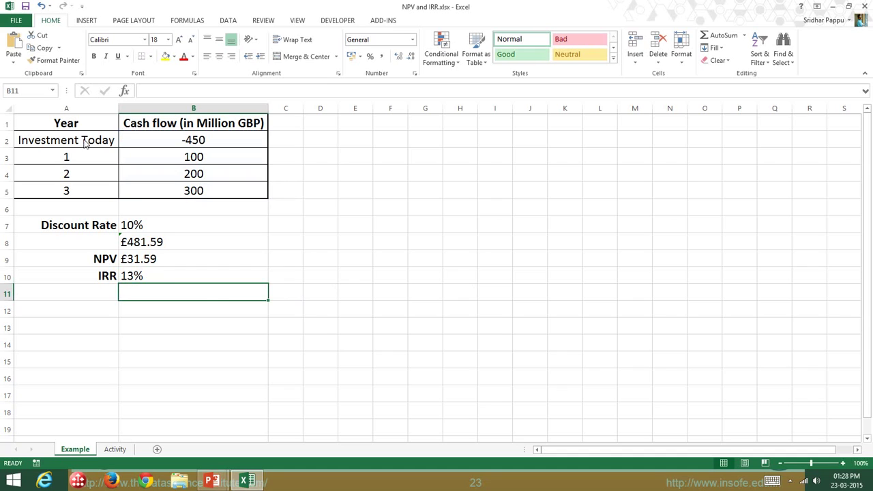
Compare the cell ranges used by the IRR formula in B10 and the NPV formula in B8
{"action": "left_click", "coordinate": [150, 278]}
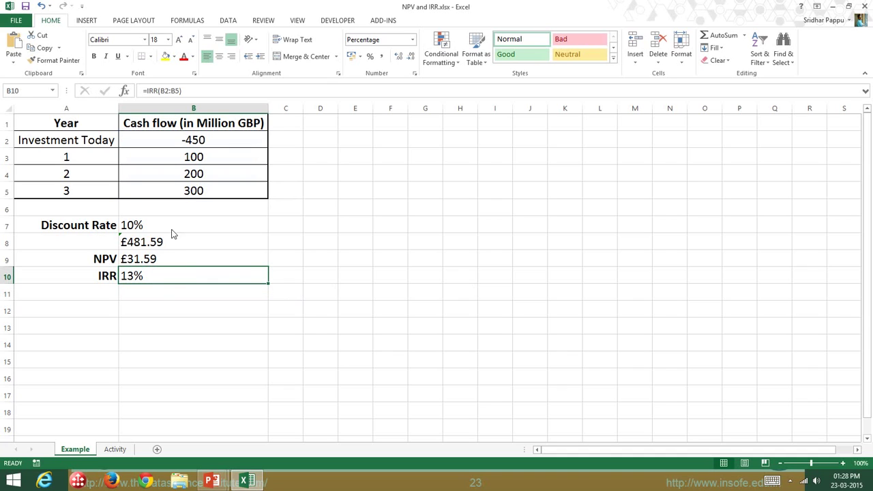
{"action": "left_click", "coordinate": [134, 263]}
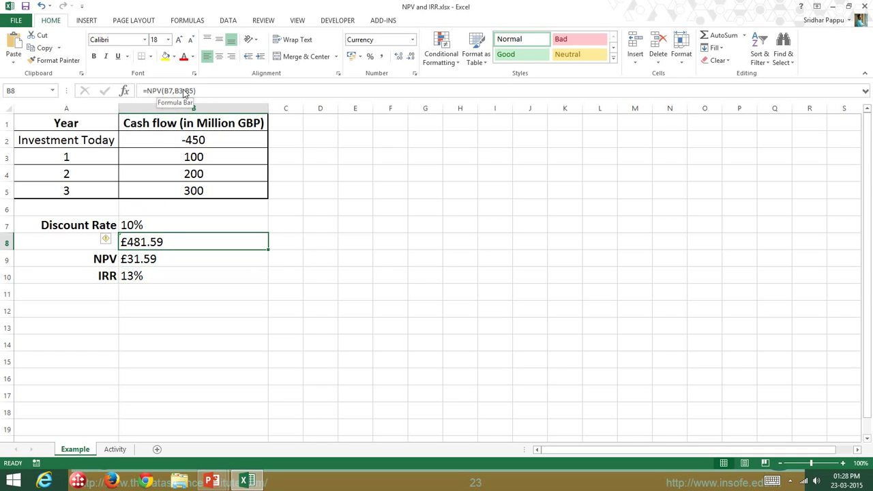
{"action": "left_click", "coordinate": [135, 278]}
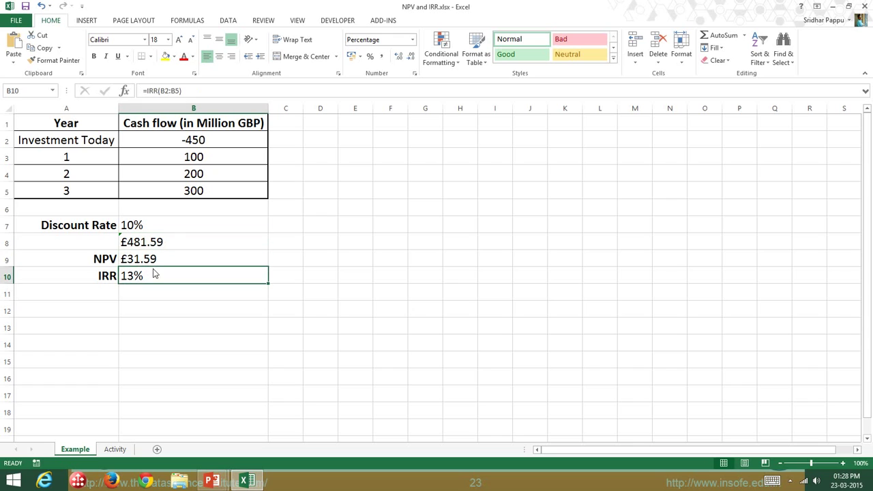